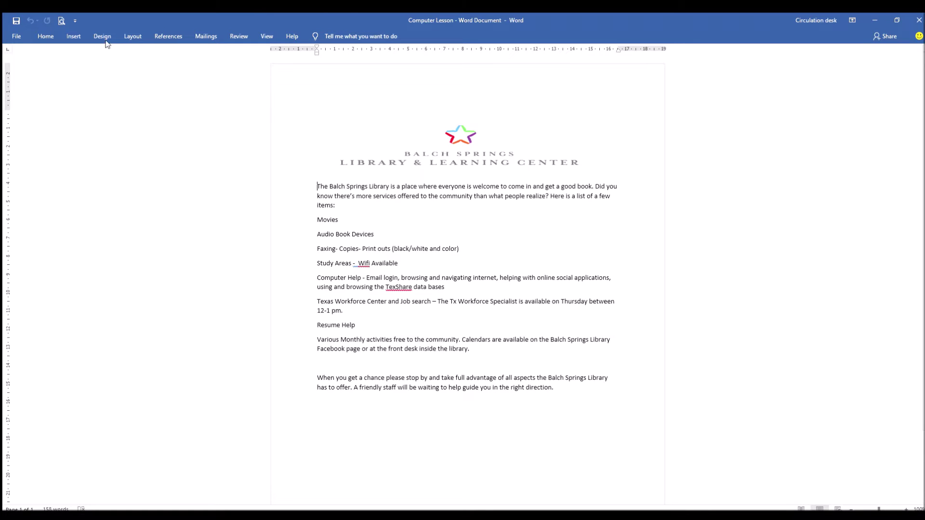
Step: Open the File backstage Info page for the Computer Lesson document
{"action": "left_click", "coordinate": [16, 37]}
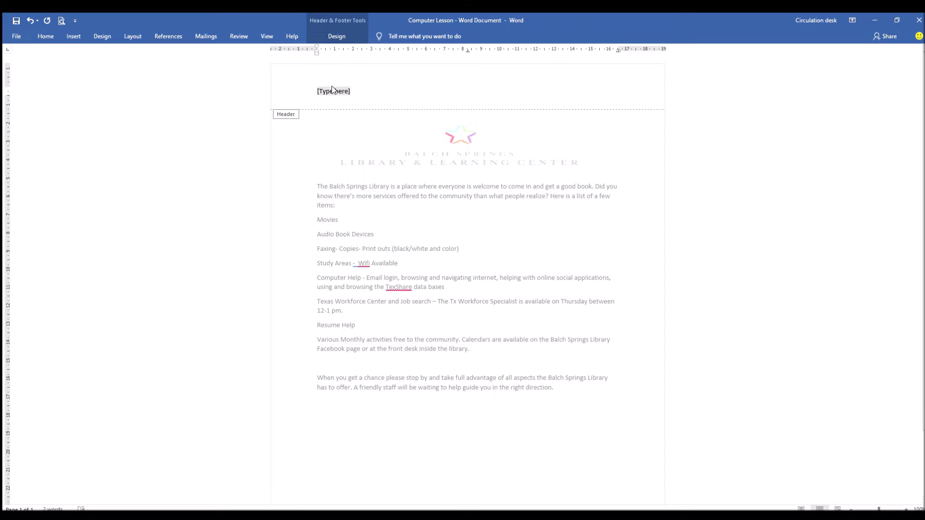
Step: Start the blank header text with 'Welcome and thank you for joinin'
{"action": "type", "text": "Welcome and t"}
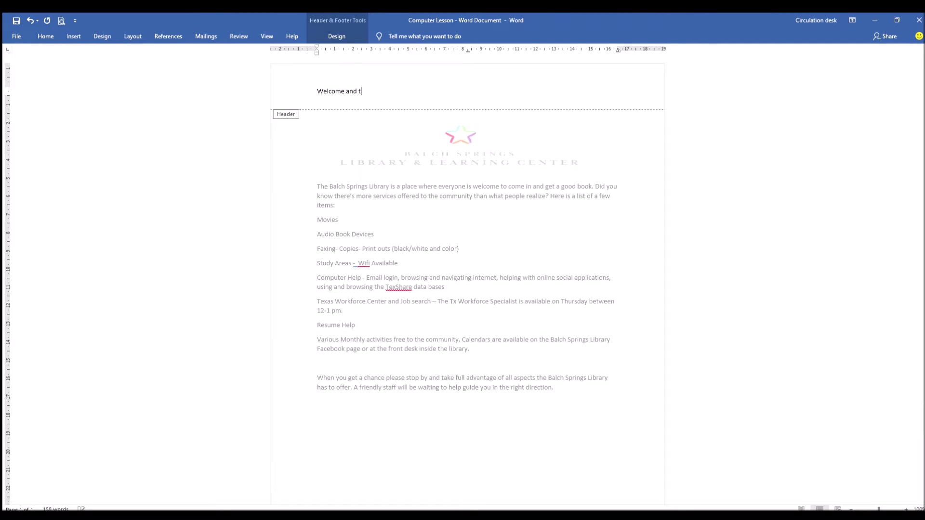
{"action": "type", "text": "hank you "}
{"action": "type", "text": "for joini"}
{"action": "type", "text": "n"}
Step: Complete the header as 'Welcome and thank you for joining our Tutorial' and center it
{"action": "key", "text": "BackSpace"}
{"action": "type", "text": "g our Tutorial"}
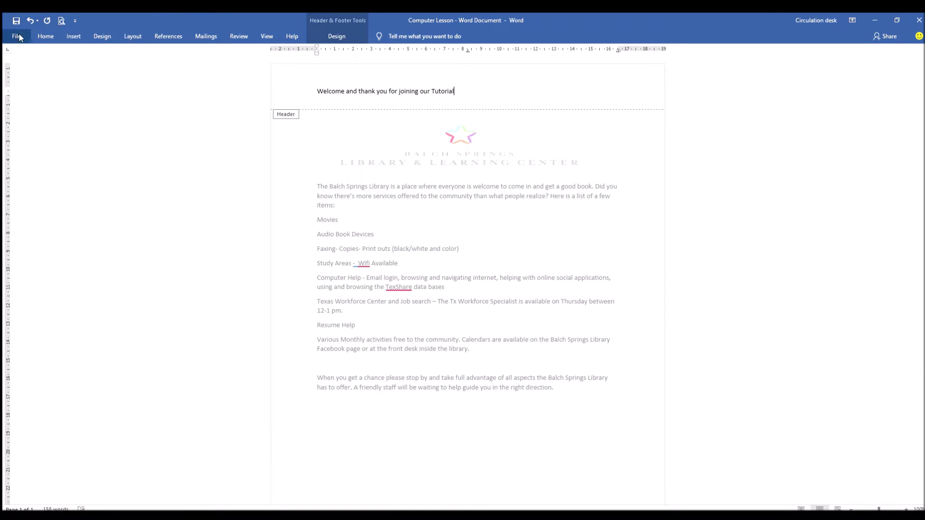
{"action": "left_click", "coordinate": [38, 31]}
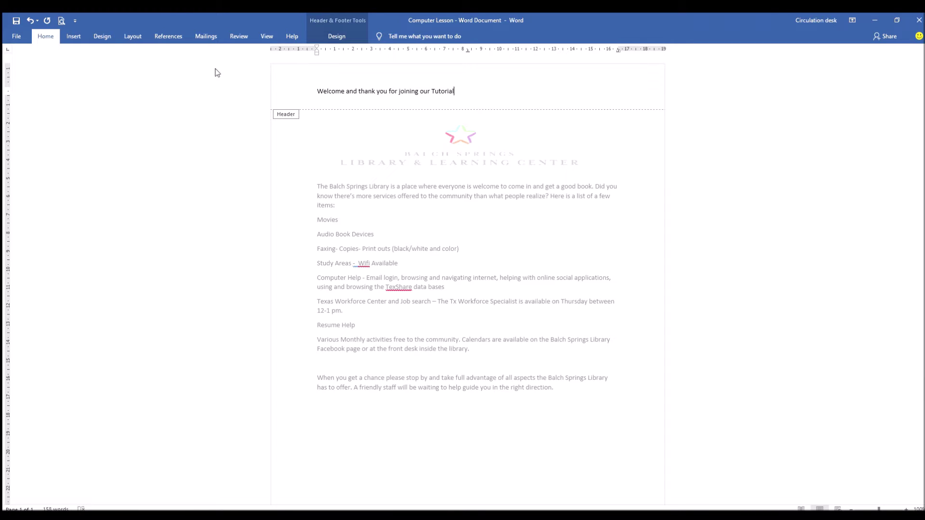
{"action": "key", "text": "ctrl+e"}
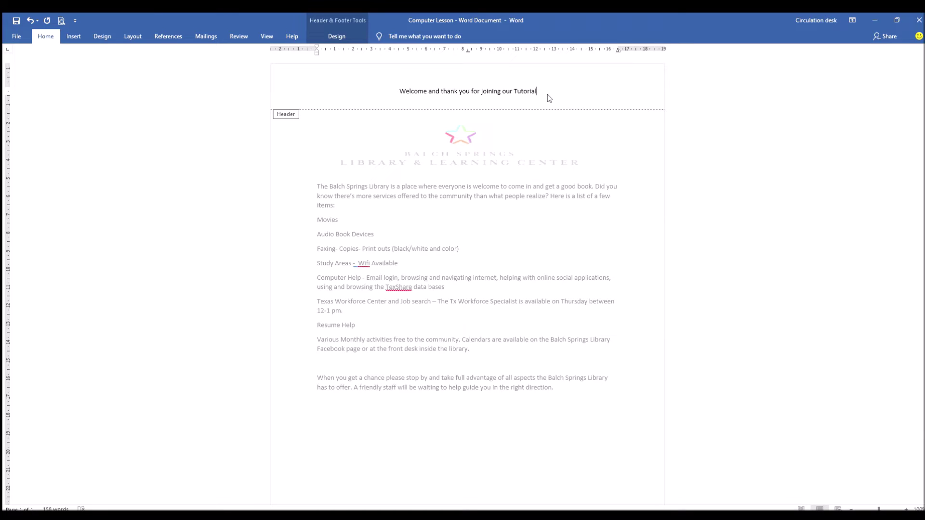
{"action": "left_click", "coordinate": [550, 96]}
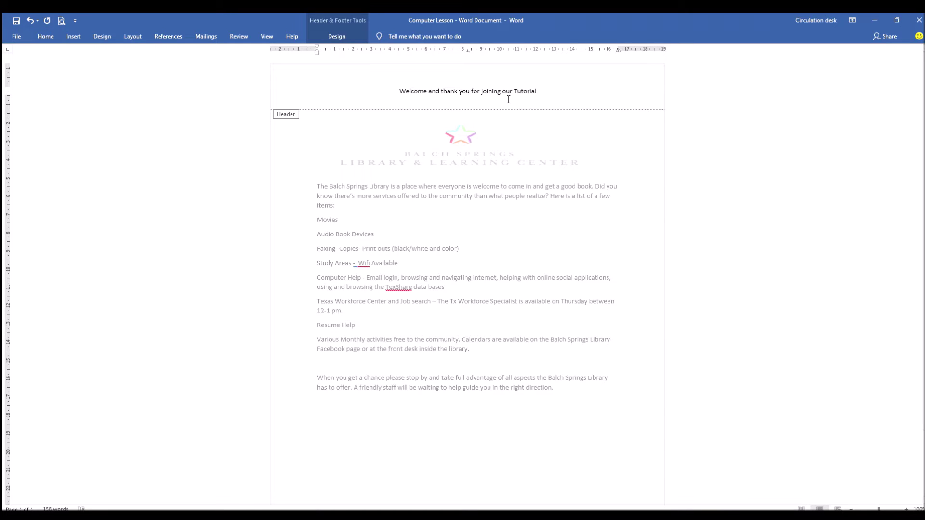
{"action": "left_click", "coordinate": [74, 36]}
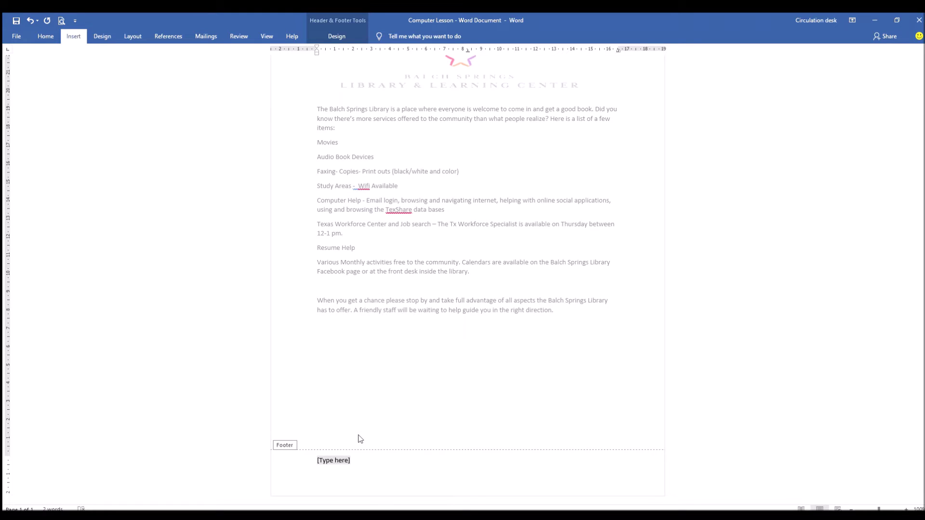
Step: Type 'Thank you for visting us' in the blank footer and center it
{"action": "left_click", "coordinate": [320, 460]}
{"action": "type", "text": "Thank you"}
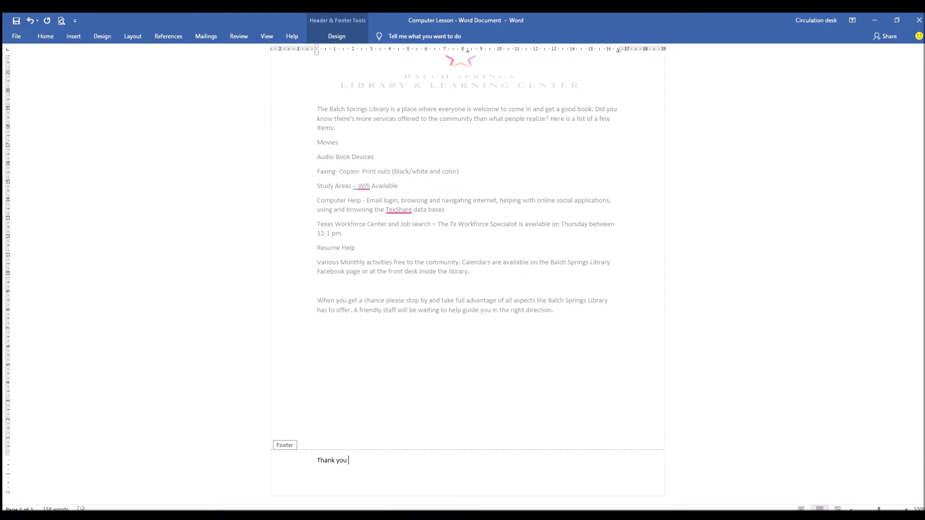
{"action": "type", "text": " for v"}
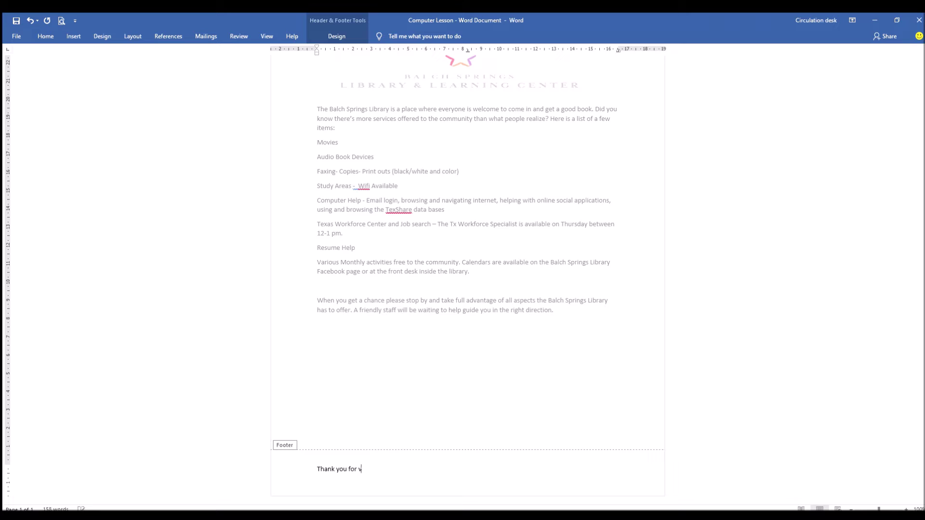
{"action": "type", "text": "isting "}
{"action": "type", "text": "us"}
{"action": "left_click_drag", "start_coordinate": [373, 469], "coordinate": [312, 461]}
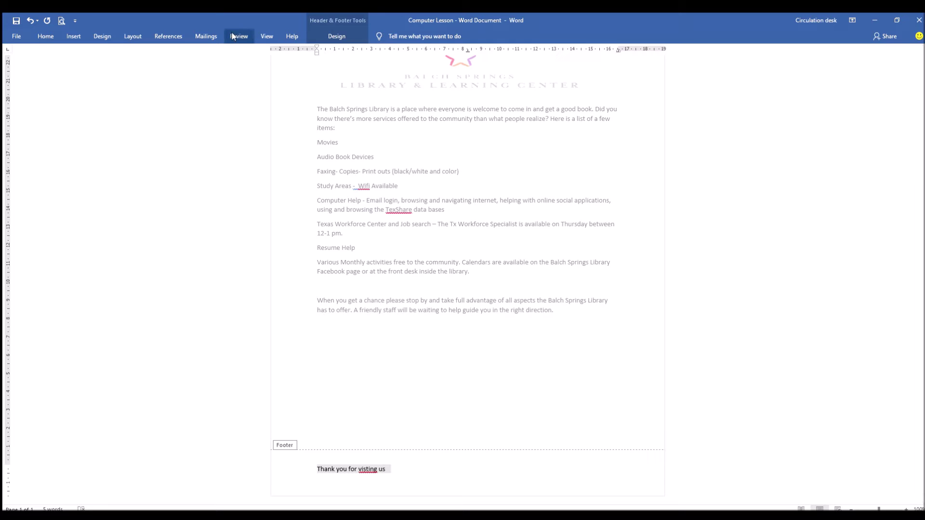
{"action": "left_click", "coordinate": [47, 36]}
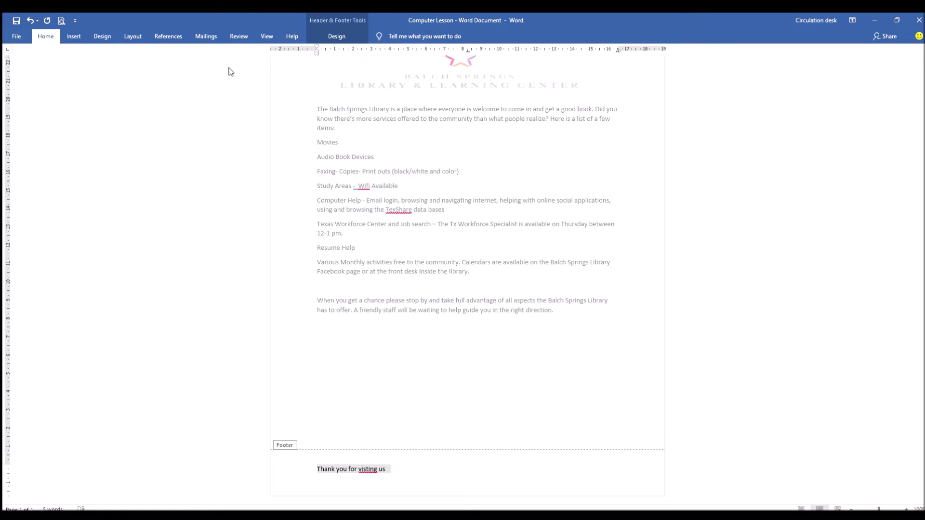
{"action": "key", "text": "ctrl+e"}
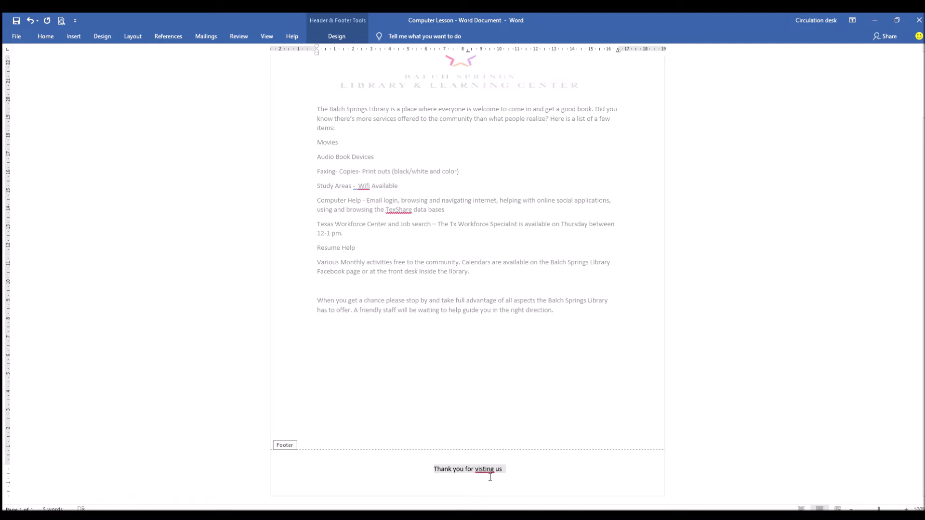
{"action": "left_click", "coordinate": [73, 36]}
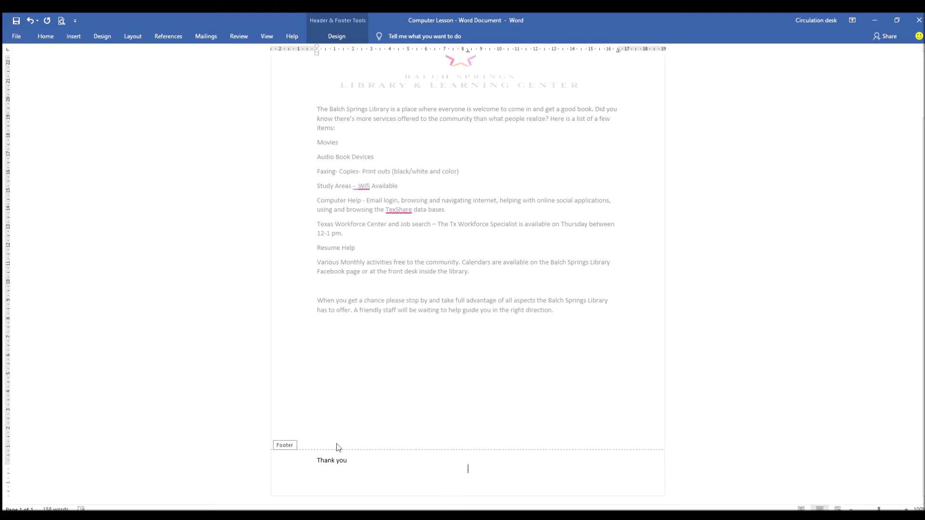
Step: Re-center the 'Thank you' footer line before adding a bottom-right page number
{"action": "left_click", "coordinate": [357, 461]}
{"action": "left_click_drag", "start_coordinate": [368, 461], "coordinate": [310, 461]}
{"action": "left_click", "coordinate": [44, 32]}
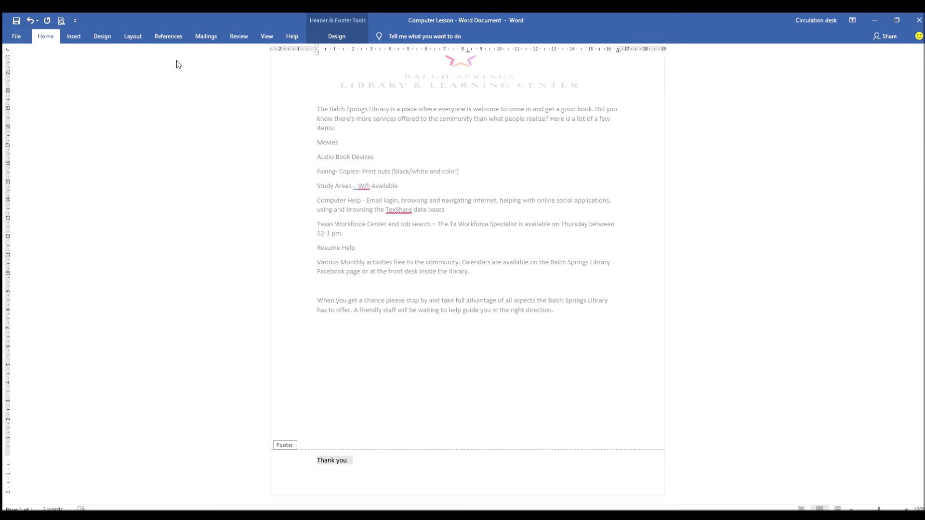
{"action": "key", "text": "ctrl+e"}
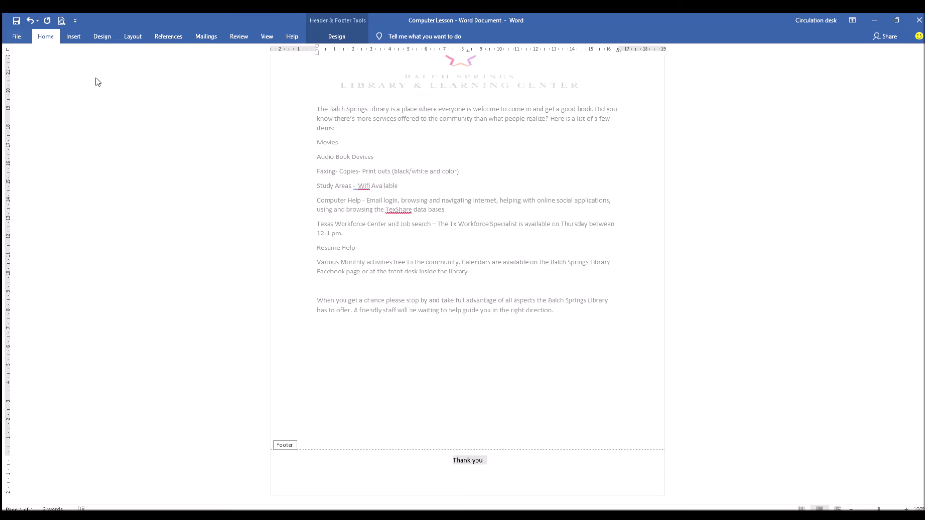
{"action": "left_click", "coordinate": [74, 37]}
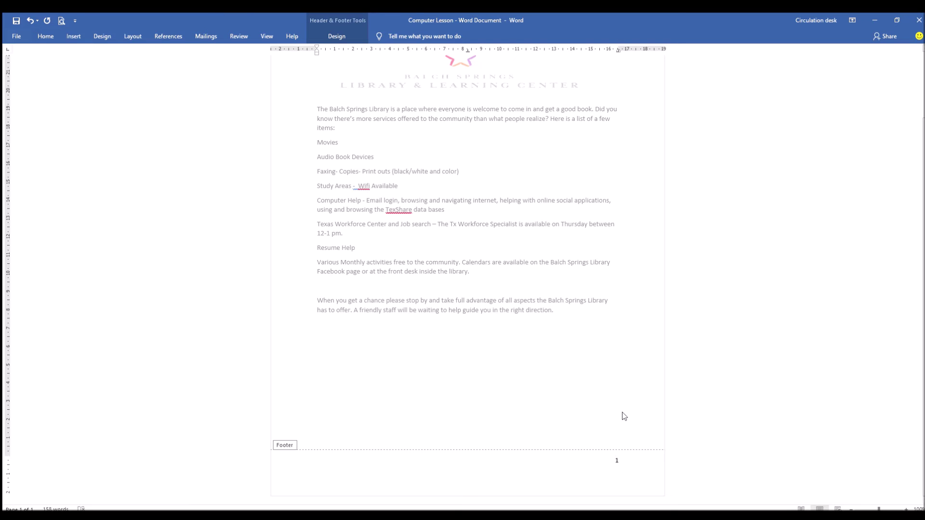
Step: Check the welcome header and page number 1, then exit header/footer editing with Esc
{"action": "scroll", "coordinate": [624, 416], "scroll_direction": "up", "scroll_amount": 3}
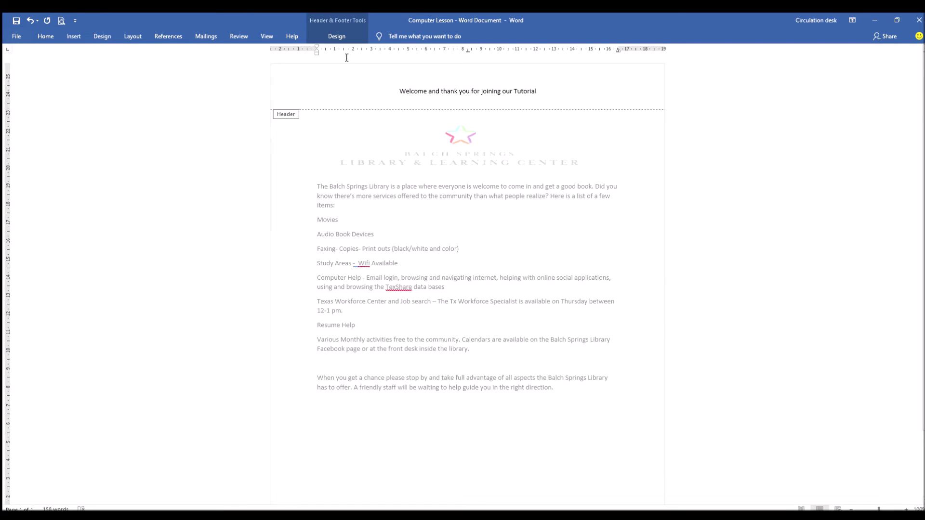
{"action": "scroll", "coordinate": [620, 283], "scroll_direction": "down", "scroll_amount": 3}
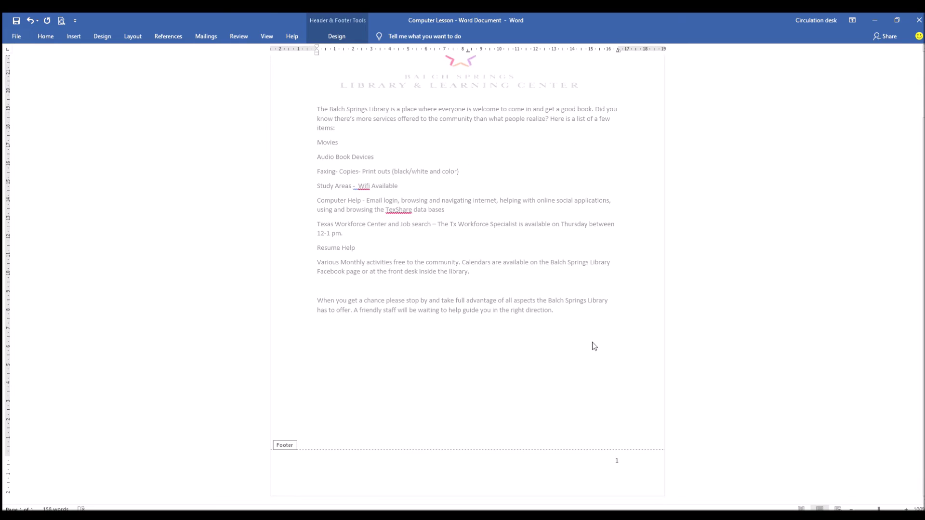
{"action": "scroll", "coordinate": [624, 380], "scroll_direction": "up", "scroll_amount": 3}
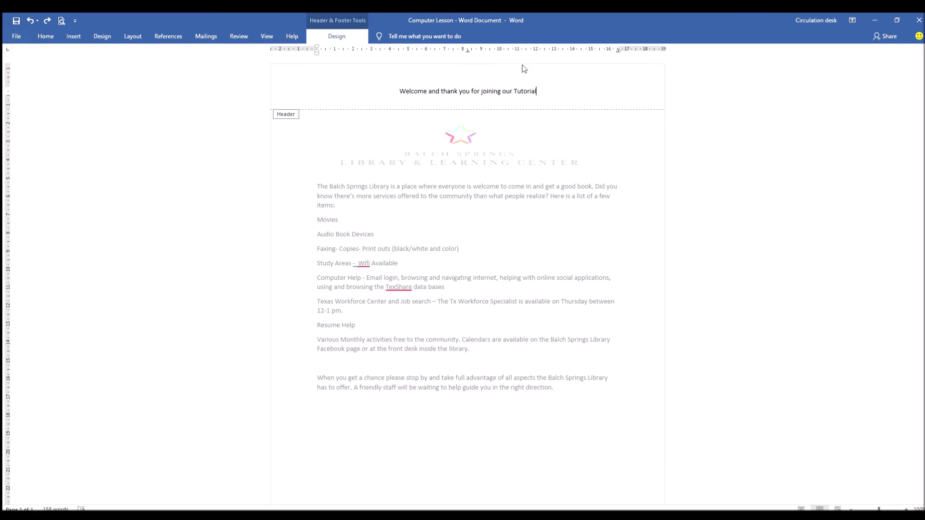
{"action": "key", "text": "Escape"}
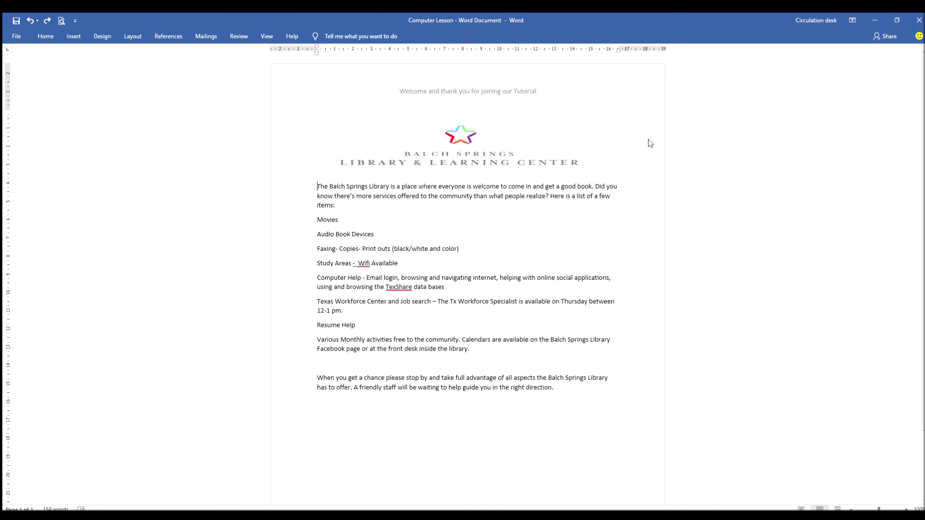
{"action": "scroll", "coordinate": [616, 433], "scroll_direction": "down", "scroll_amount": 3}
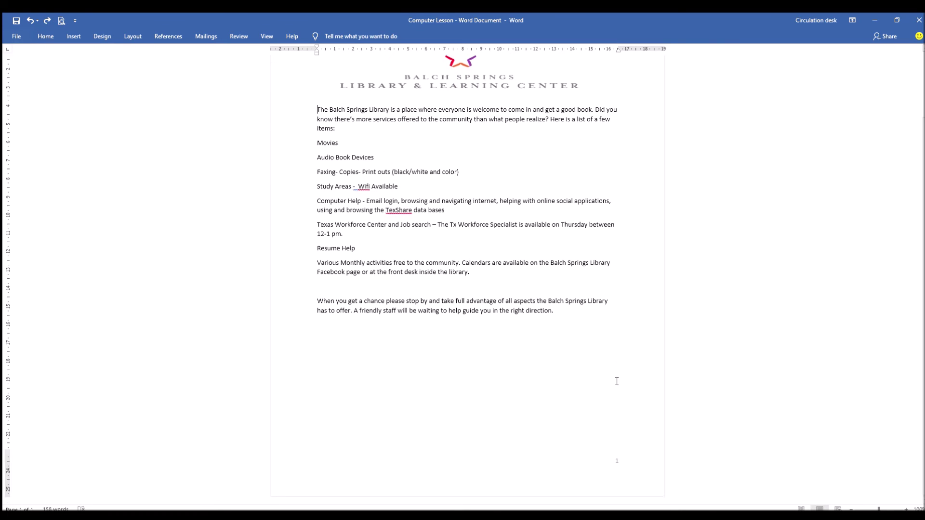
{"action": "scroll", "coordinate": [617, 382], "scroll_direction": "up", "scroll_amount": 3}
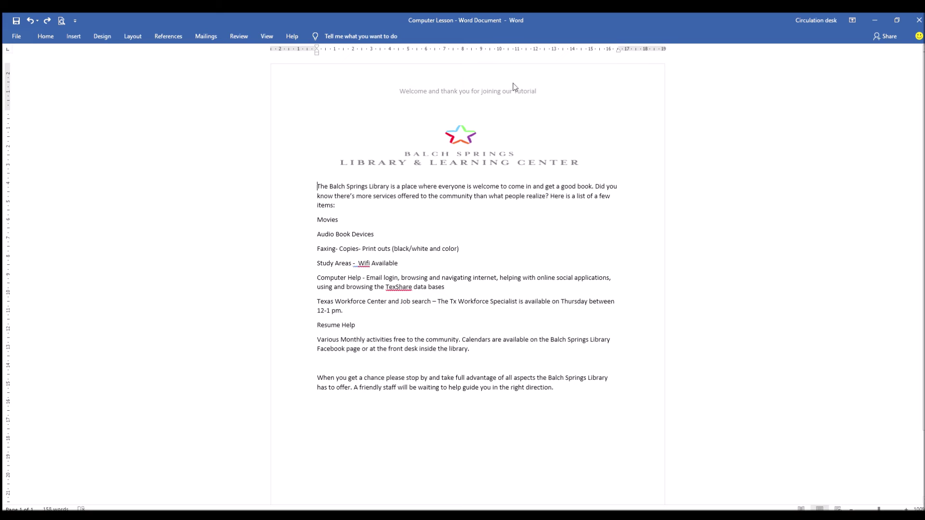
{"action": "scroll", "coordinate": [589, 206], "scroll_direction": "down", "scroll_amount": 2}
{"action": "scroll", "coordinate": [590, 207], "scroll_direction": "down", "scroll_amount": 1}
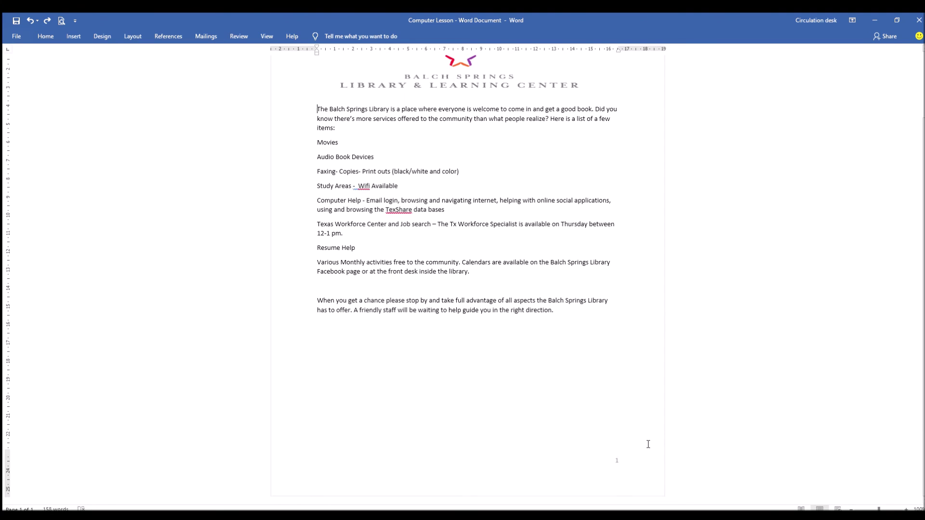
{"action": "scroll", "coordinate": [477, 280], "scroll_direction": "up", "scroll_amount": 3}
{"action": "left_click", "coordinate": [452, 159]}
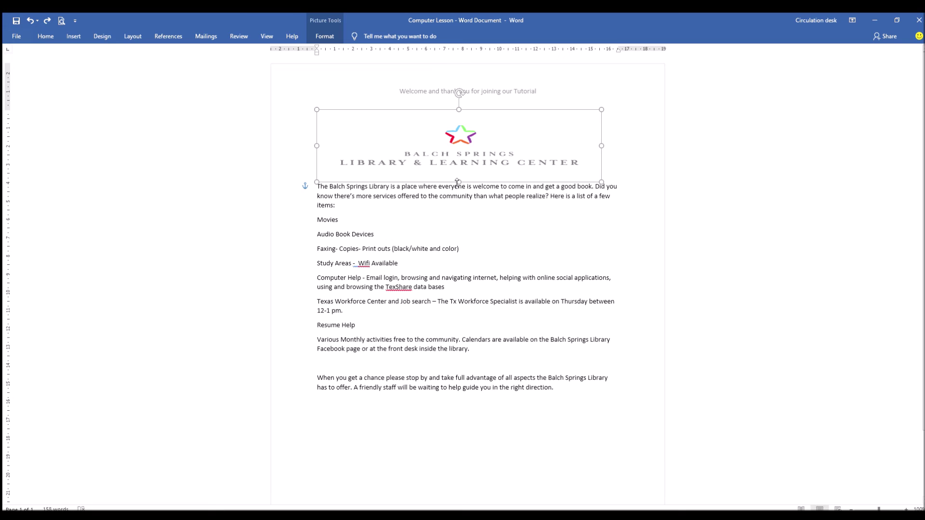
Step: Make the library logo slightly taller while keeping the flyer on one page
{"action": "left_click_drag", "start_coordinate": [462, 186], "coordinate": [463, 234]}
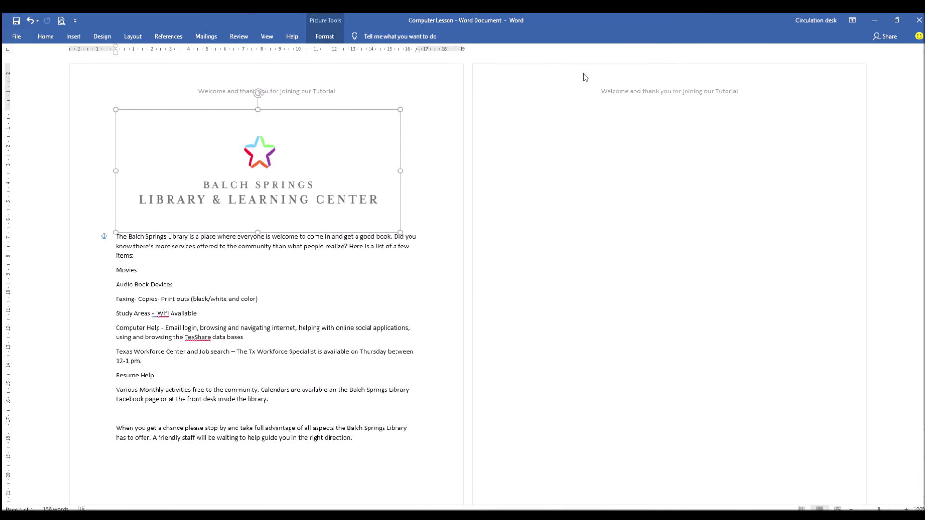
{"action": "scroll", "coordinate": [785, 269], "scroll_direction": "down", "scroll_amount": 3}
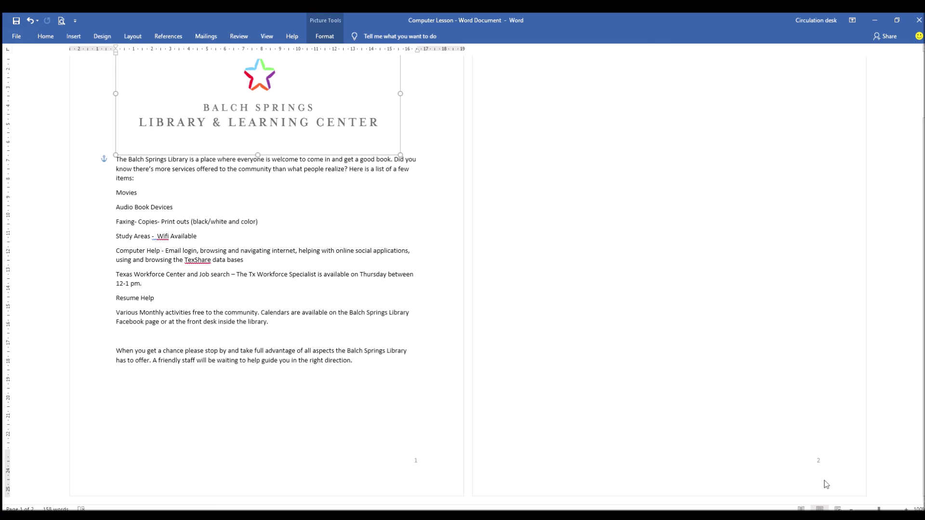
{"action": "scroll", "coordinate": [832, 457], "scroll_direction": "up", "scroll_amount": 3}
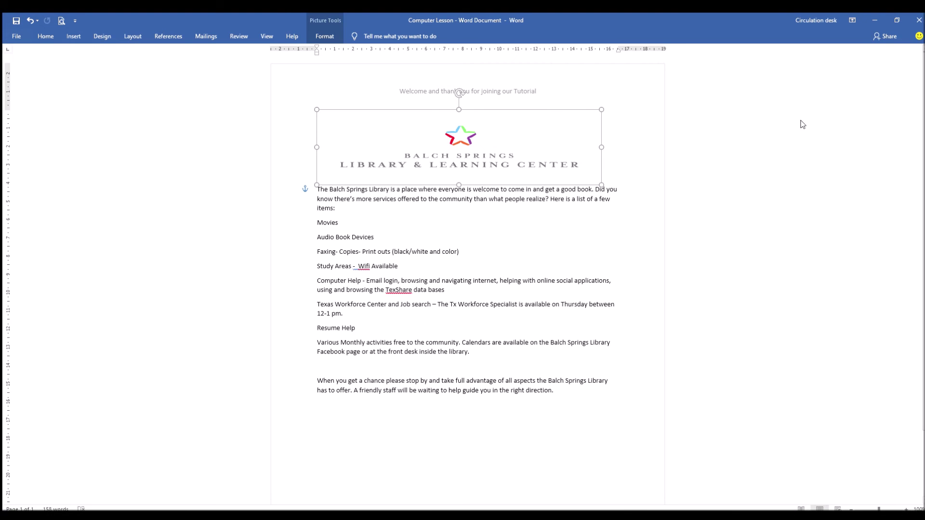
{"action": "scroll", "coordinate": [643, 328], "scroll_direction": "down", "scroll_amount": 1}
{"action": "scroll", "coordinate": [702, 371], "scroll_direction": "down", "scroll_amount": 2}
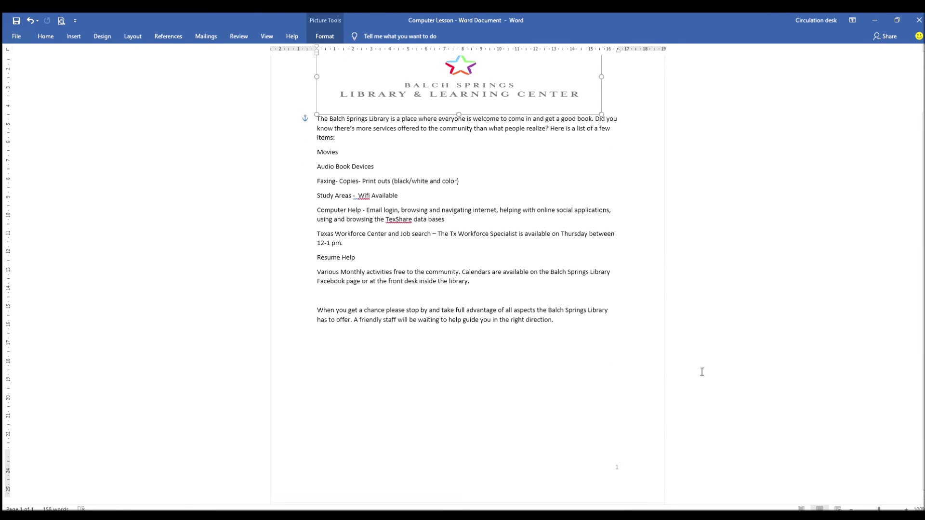